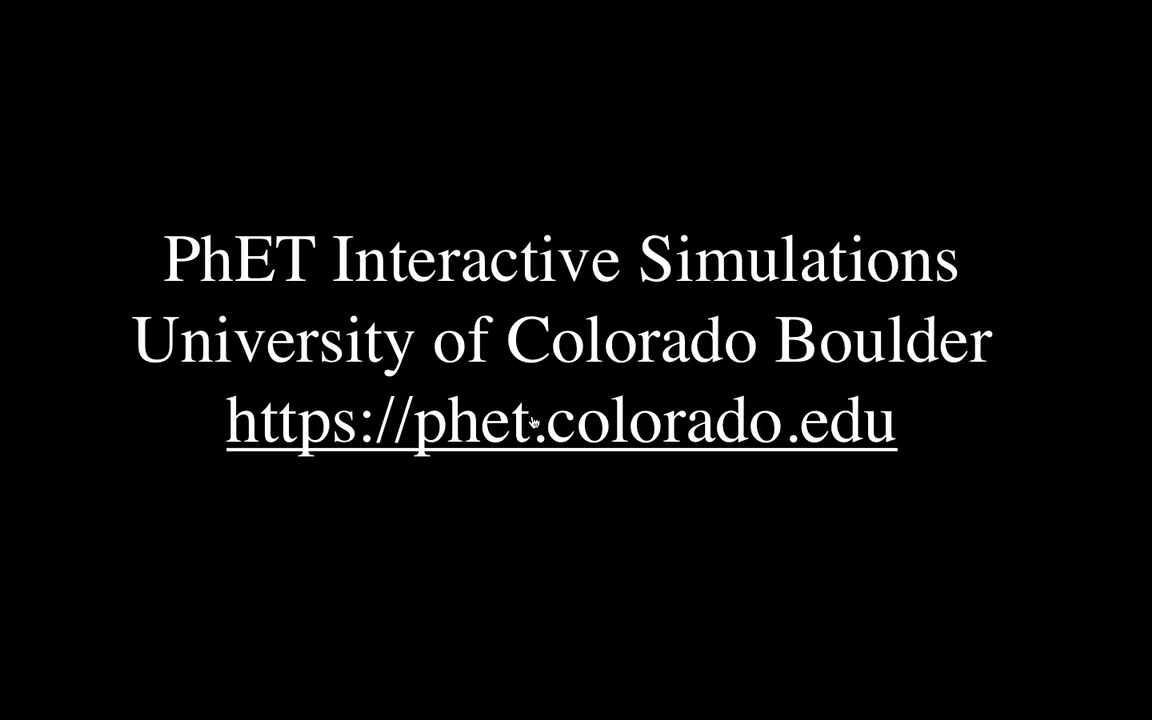
Leave the slide show, focus the Circuit Construction Kit window and start the simulation running
key("Escape")
key("super+Tab")
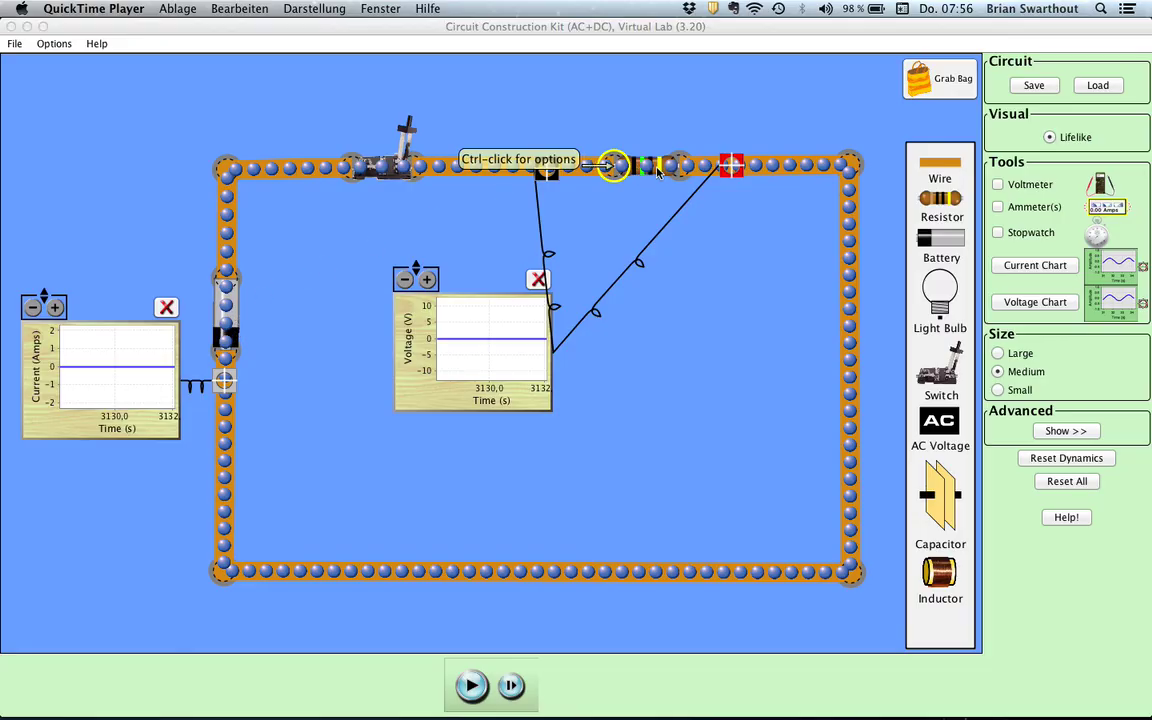
left_click(712, 317)
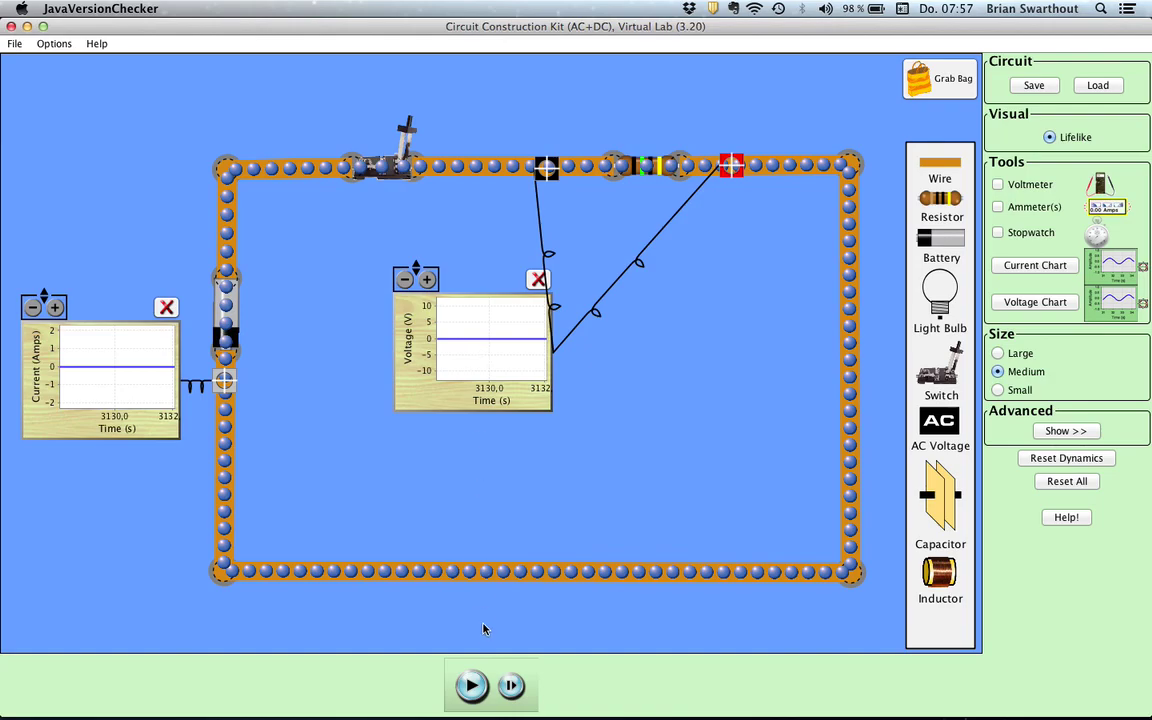
left_click(473, 687)
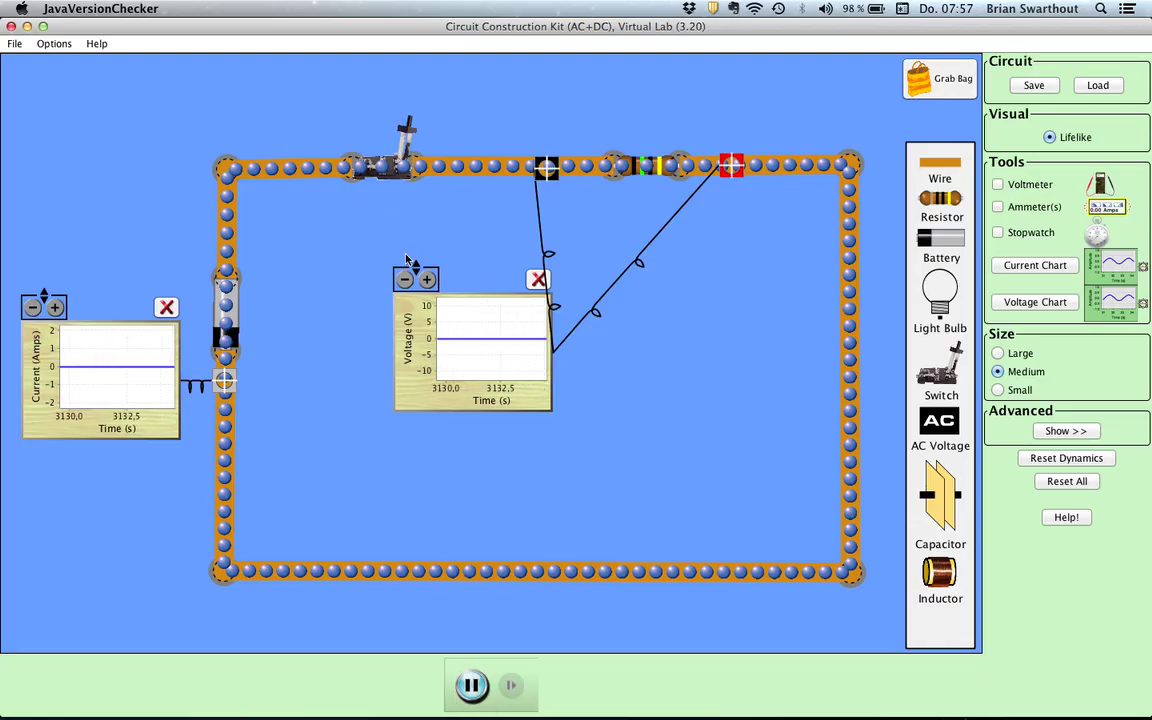
Close the top-wire switch for a 2 A, 10 V step, then pause and resume
left_click_drag(398, 130, 390, 160)
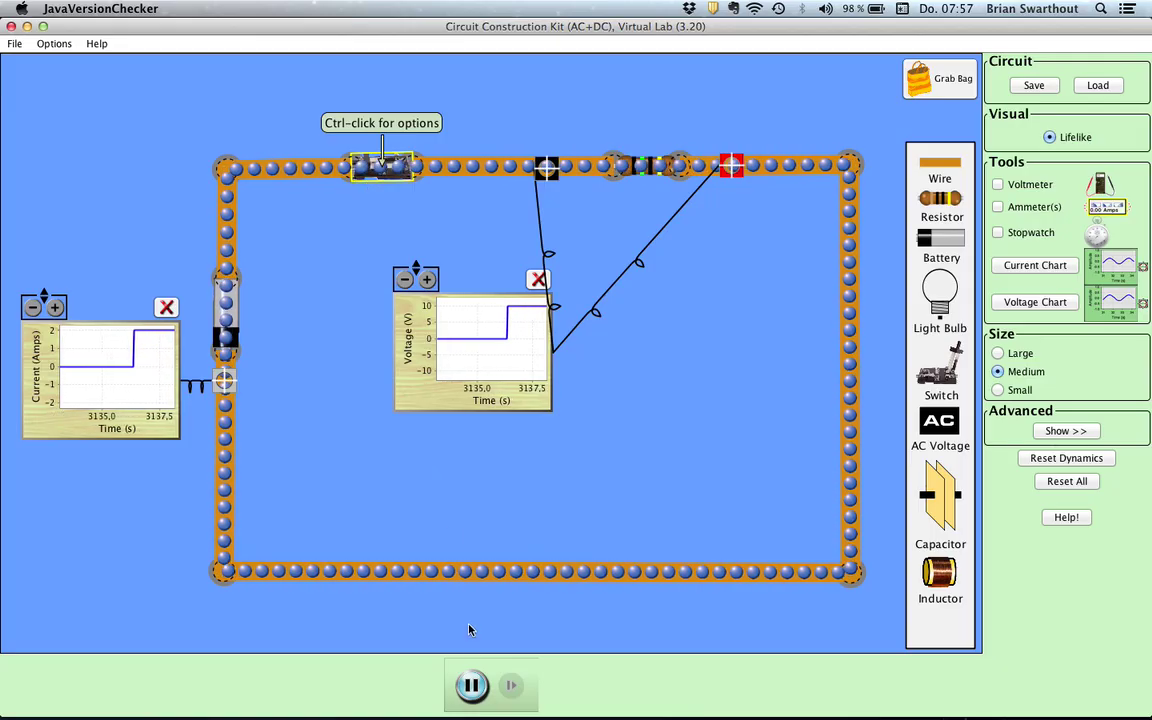
left_click(472, 686)
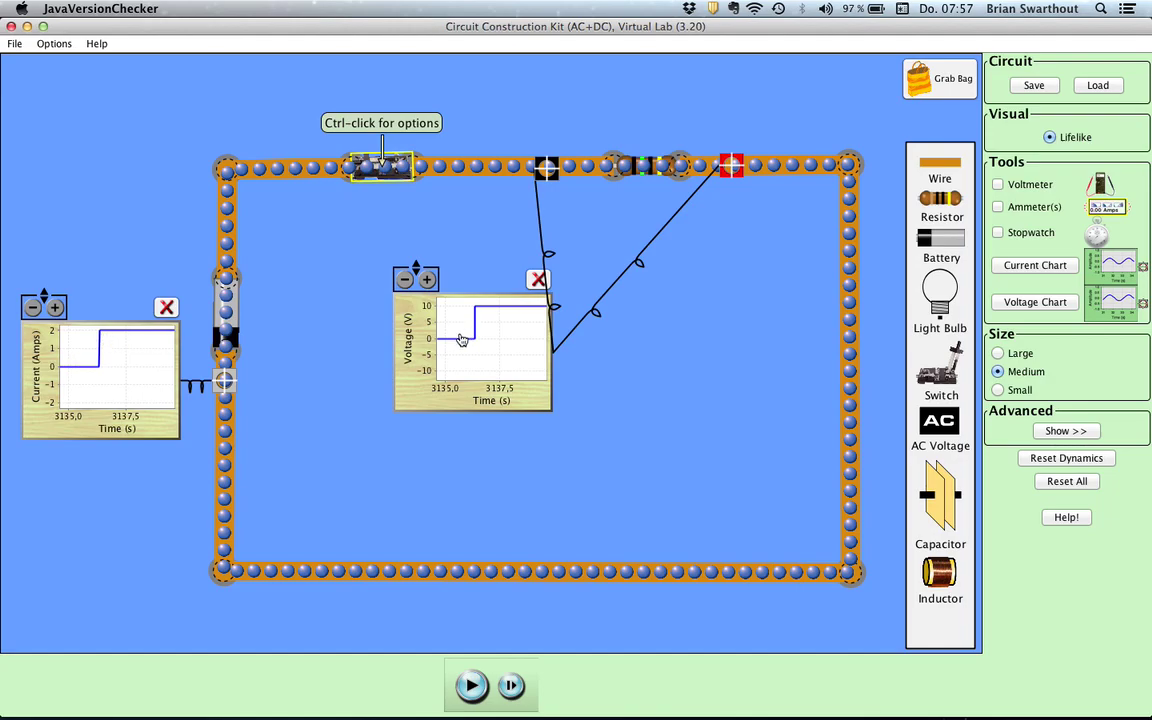
left_click(471, 685)
Toggle the top-wire switch open, closed and open again, then pause with charts at zero
left_click(370, 160)
left_click_drag(380, 133, 399, 121)
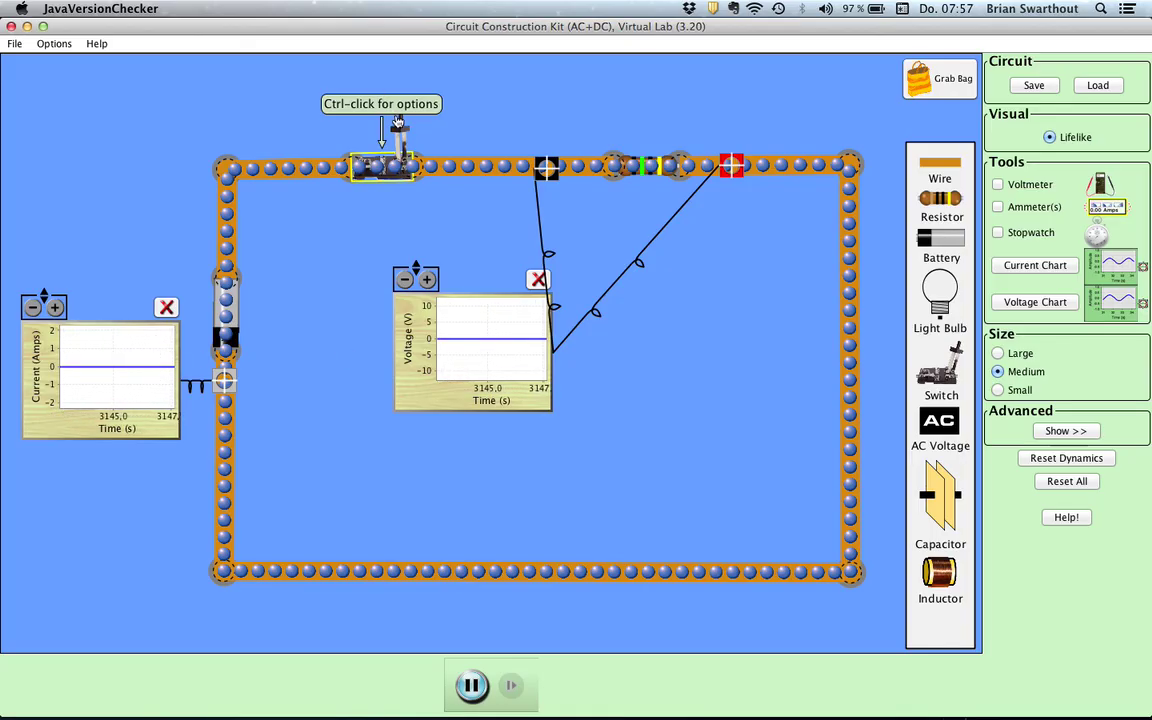
left_click_drag(364, 120, 342, 206)
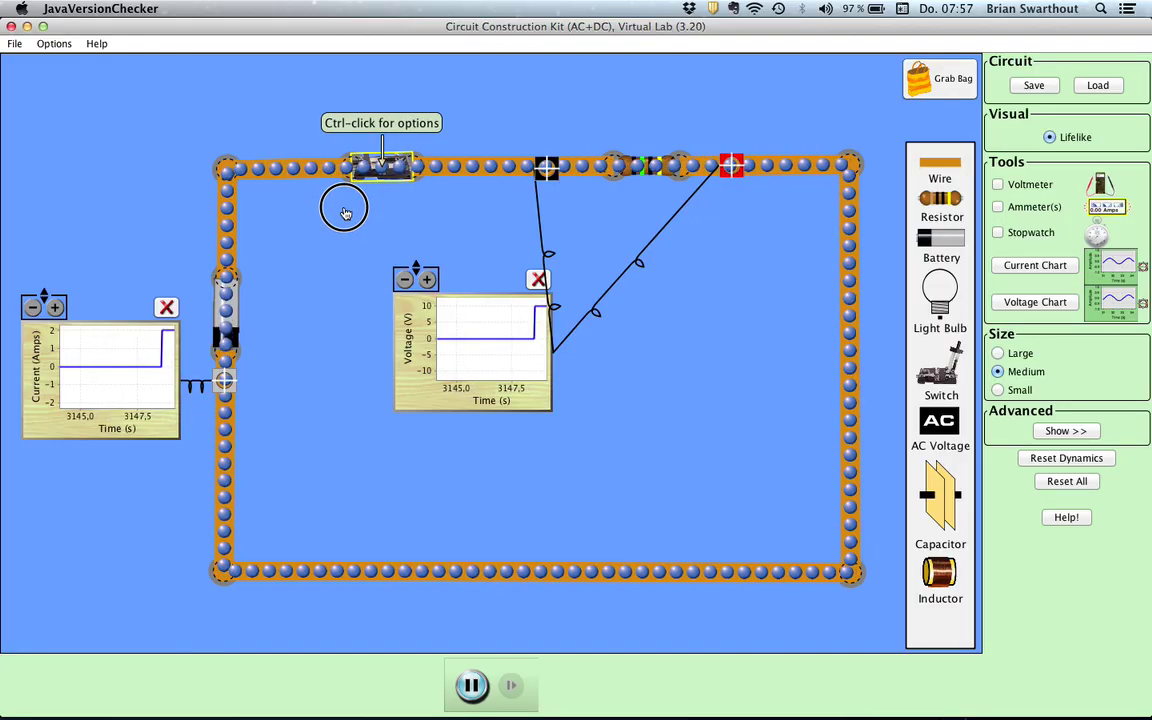
left_click_drag(344, 212, 399, 123)
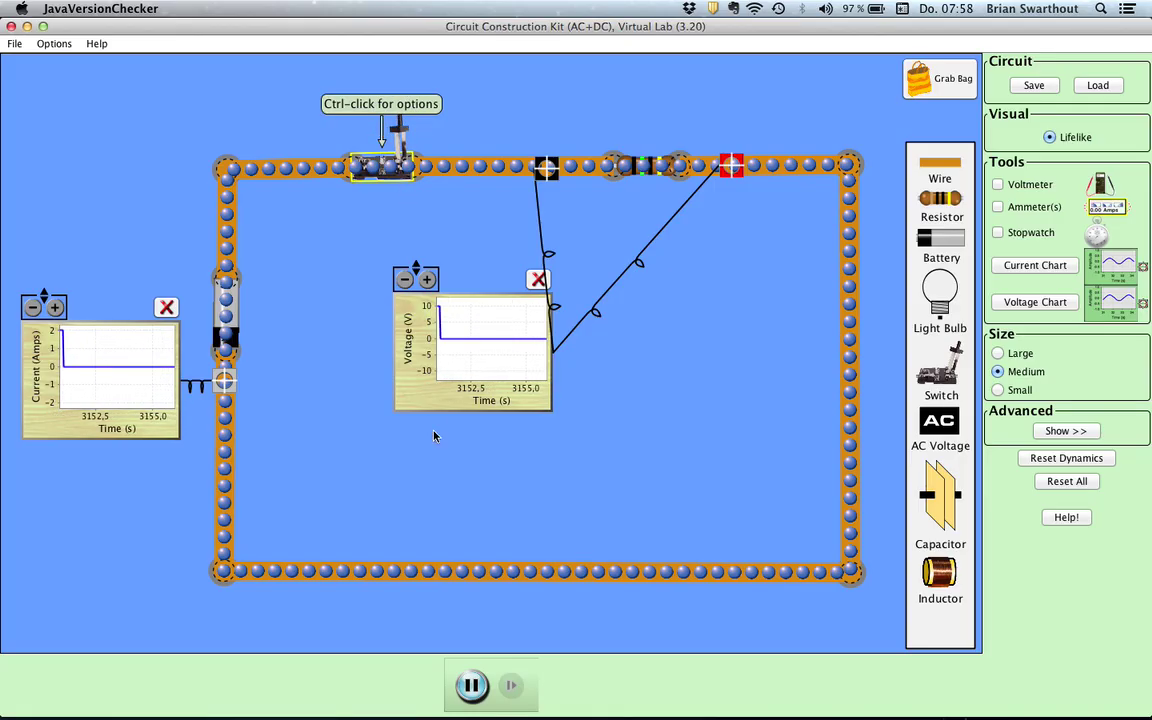
left_click(472, 684)
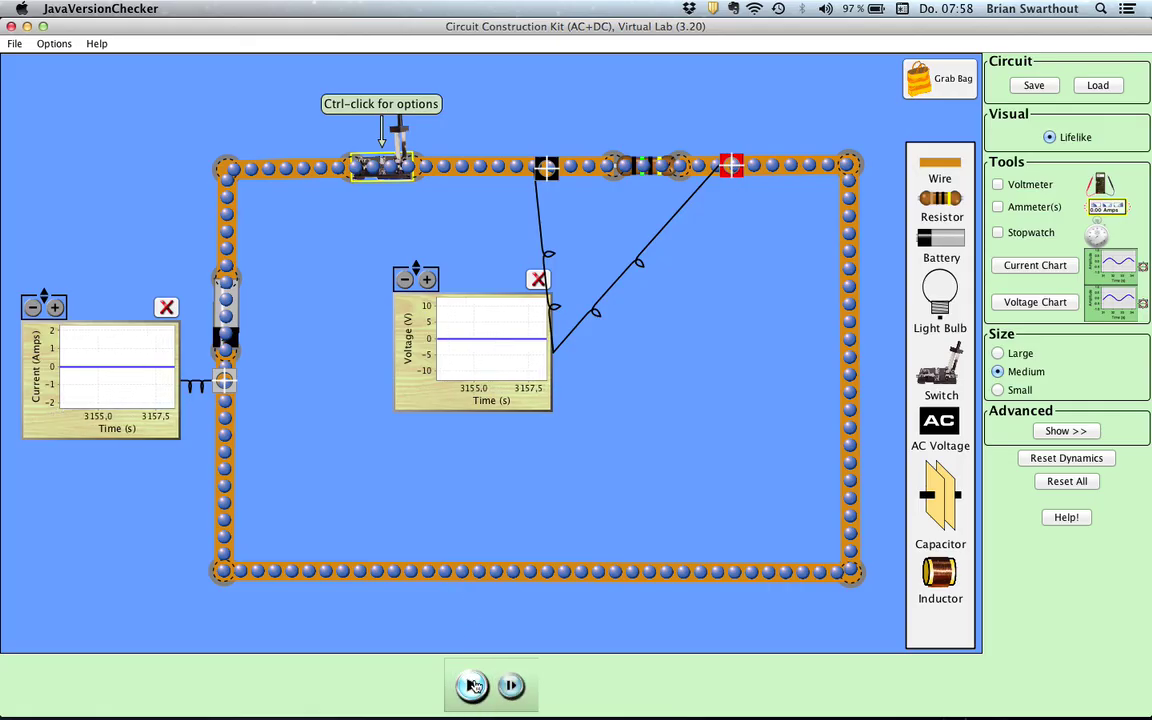
Switch to the RC circuit with a capacitor, two open switches and four charts
key("super+Tab")
key("super+Tab")
key("super+Tab")
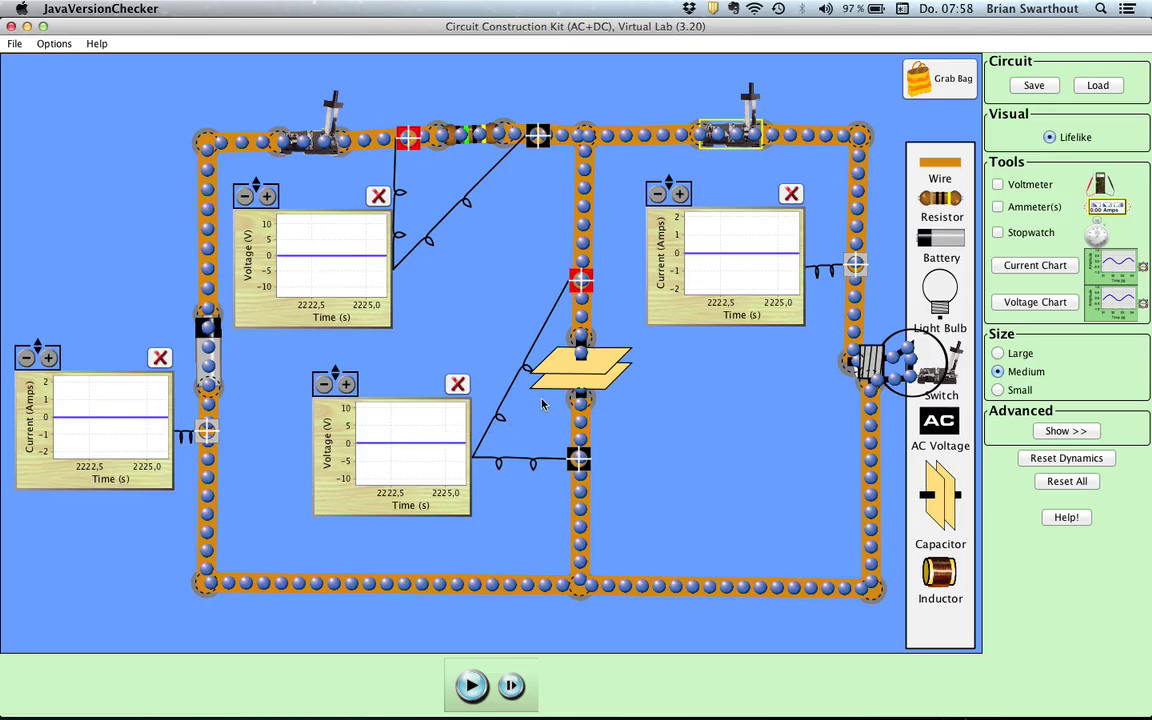
Run and close the top-left switch so the capacitor charges toward 10 V, then pause
left_click(475, 685)
left_click_drag(334, 104, 255, 183)
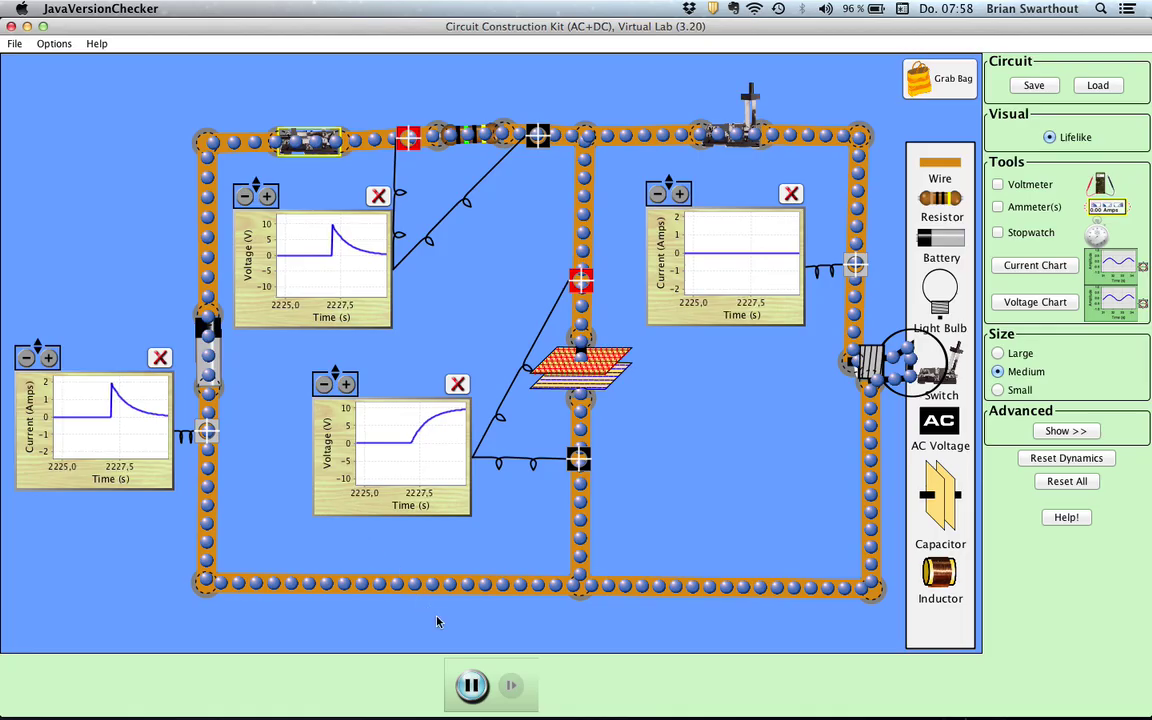
left_click(472, 685)
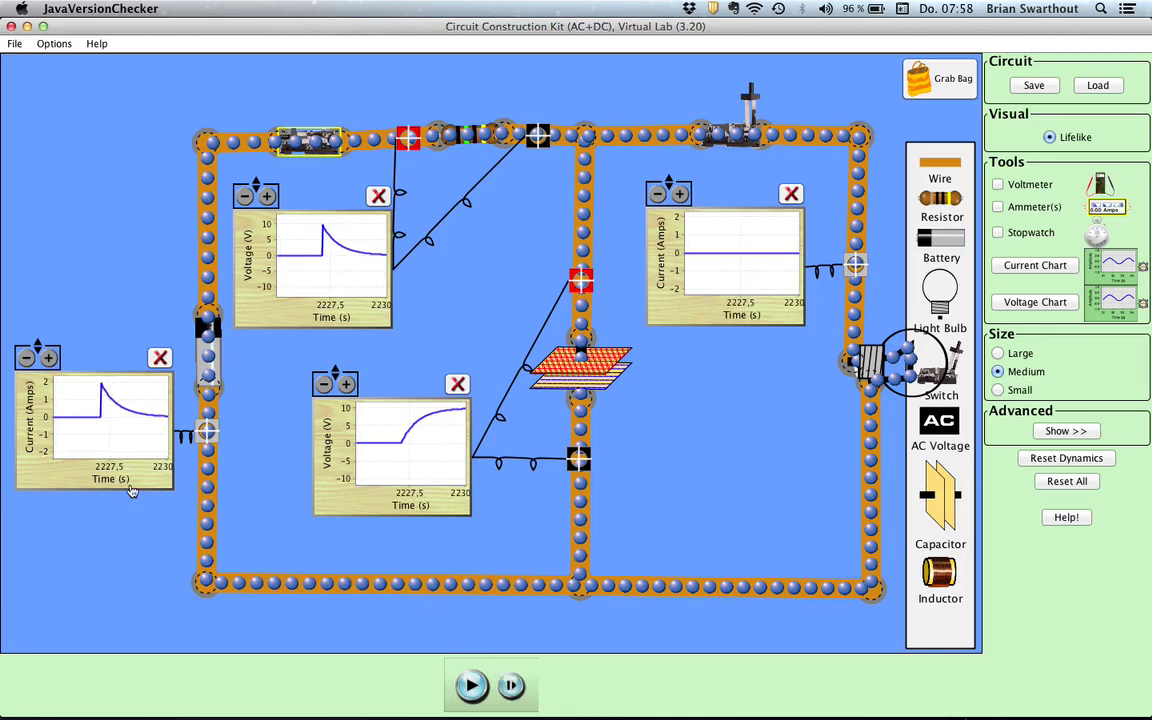
Resume briefly, then pause with the capacitor at 10 V and the current decayed
left_click(471, 686)
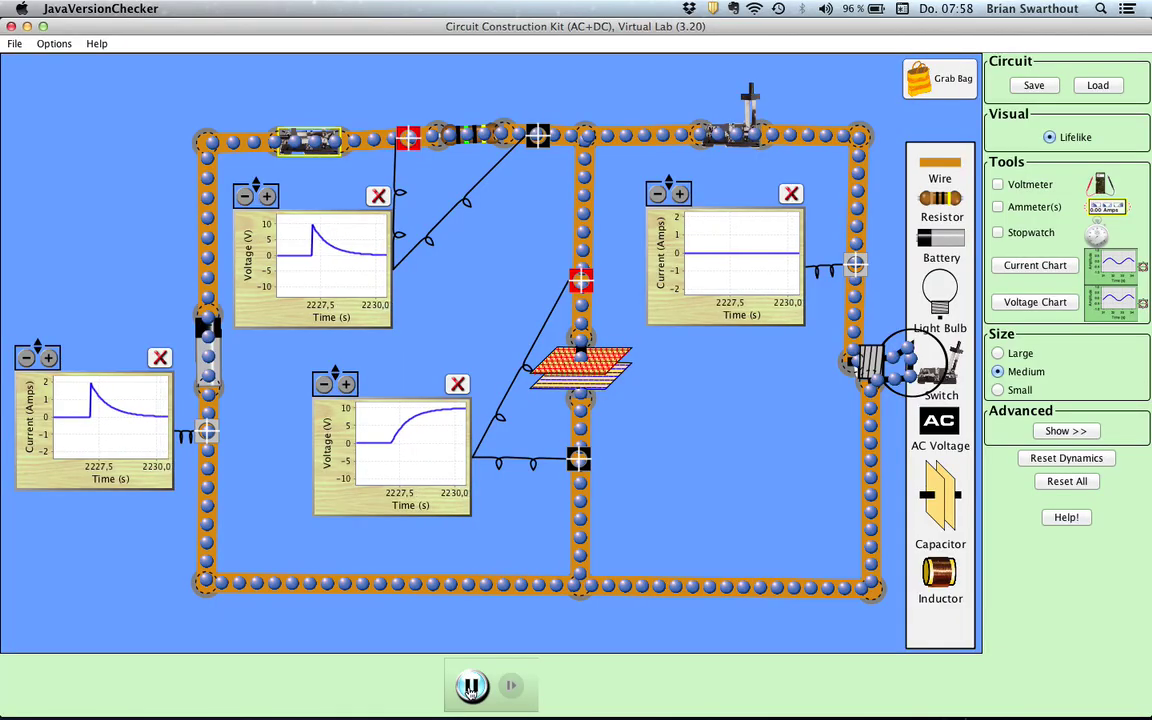
left_click(471, 686)
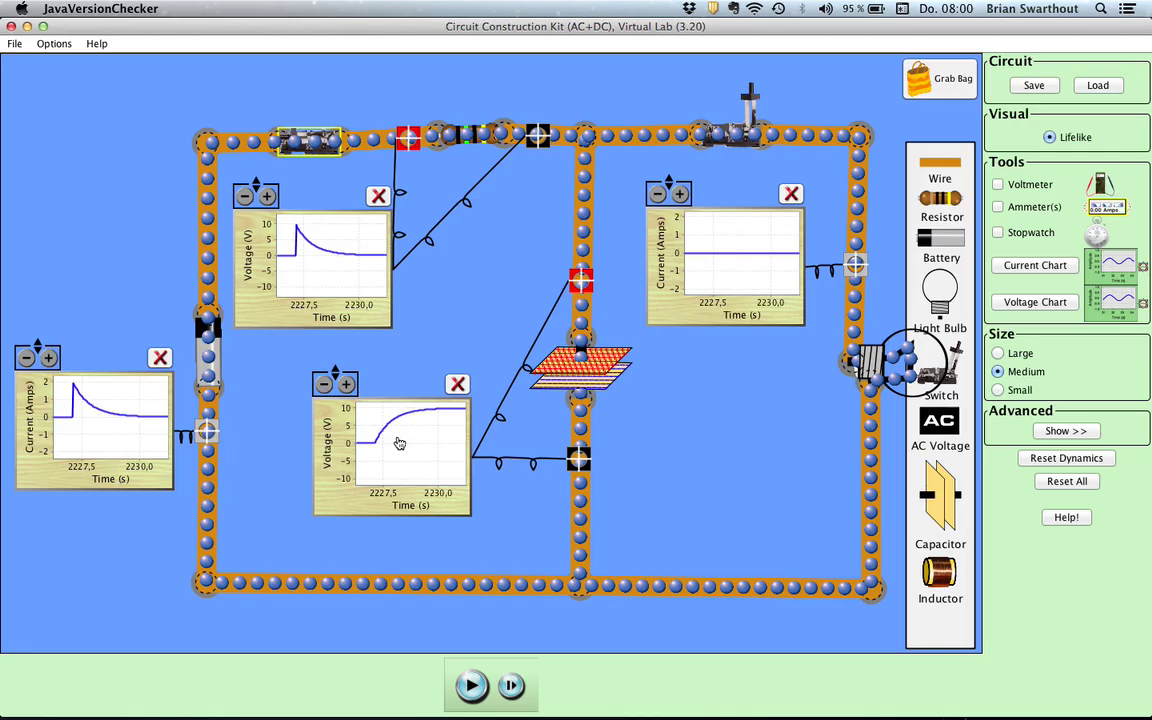
Open the left switch, run, and close the right switch to discharge the capacitor, then pause
left_click(295, 133)
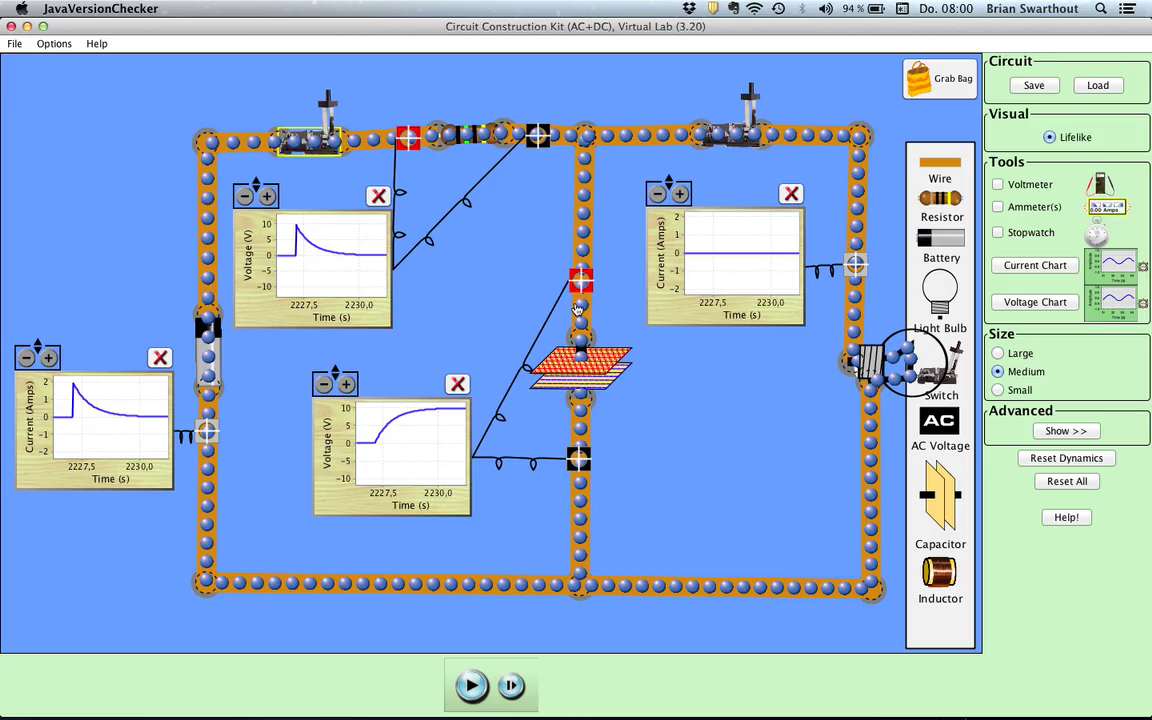
left_click(470, 683)
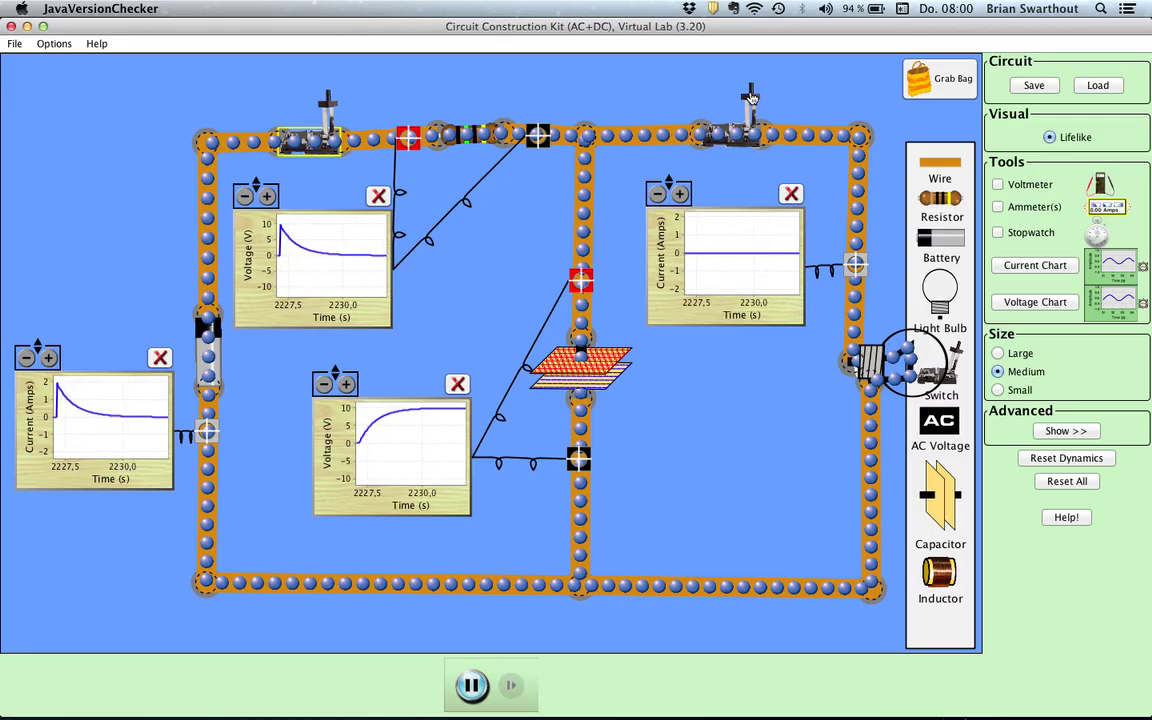
left_click_drag(746, 90, 686, 134)
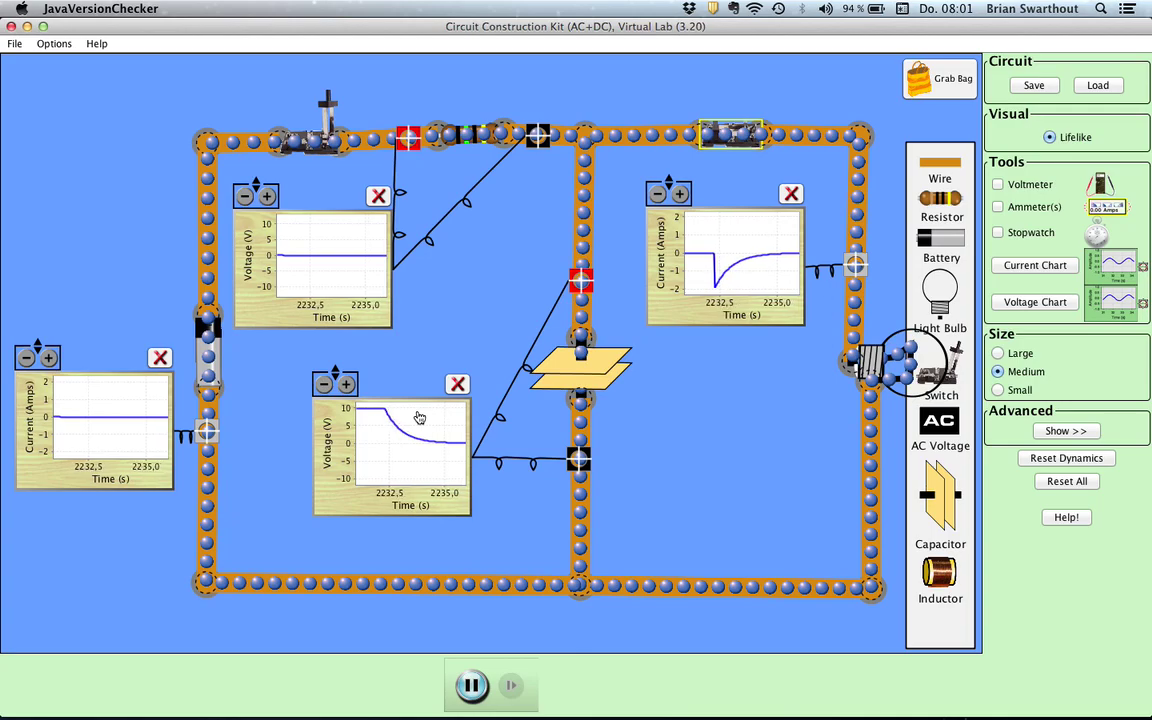
left_click(471, 685)
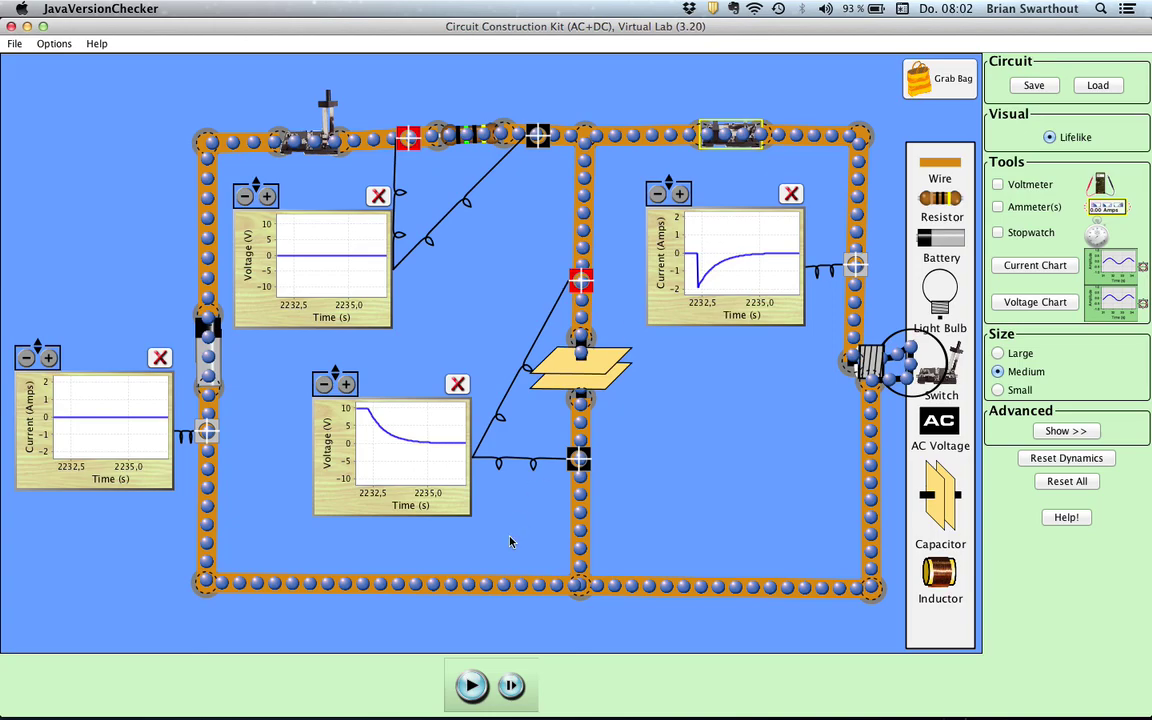
Open the right switch and close the left switch to recharge the capacitor to 10 V, then reopen it
left_click_drag(730, 133, 690, 90)
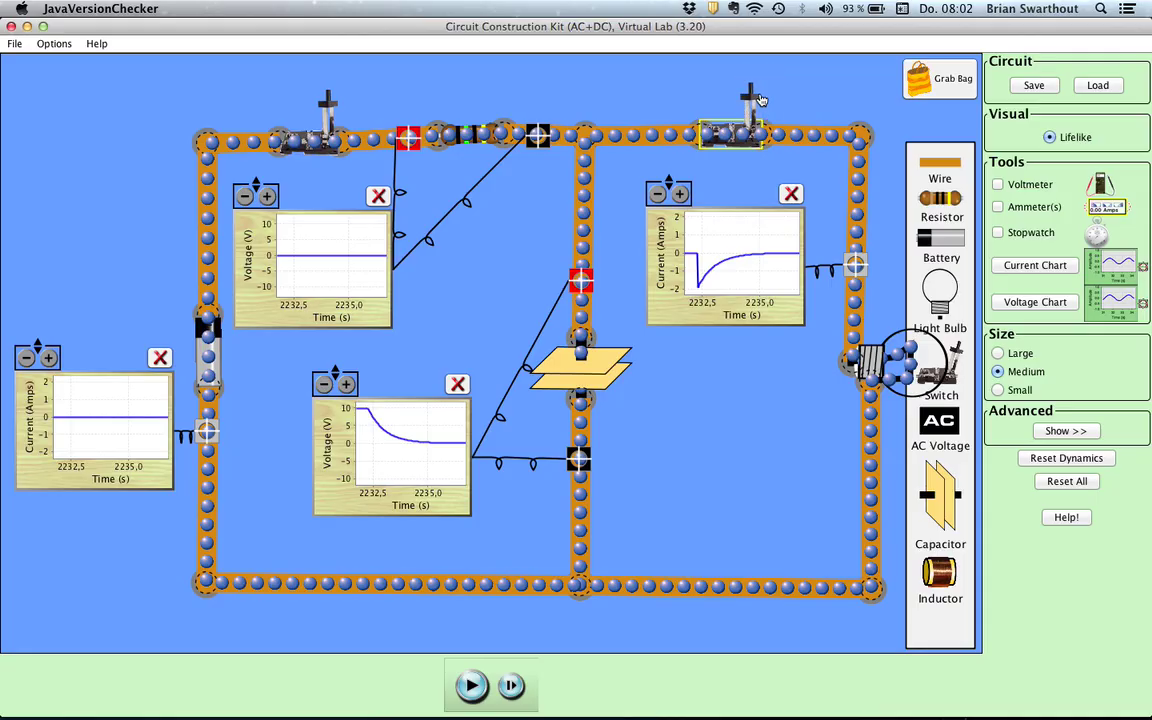
left_click(470, 685)
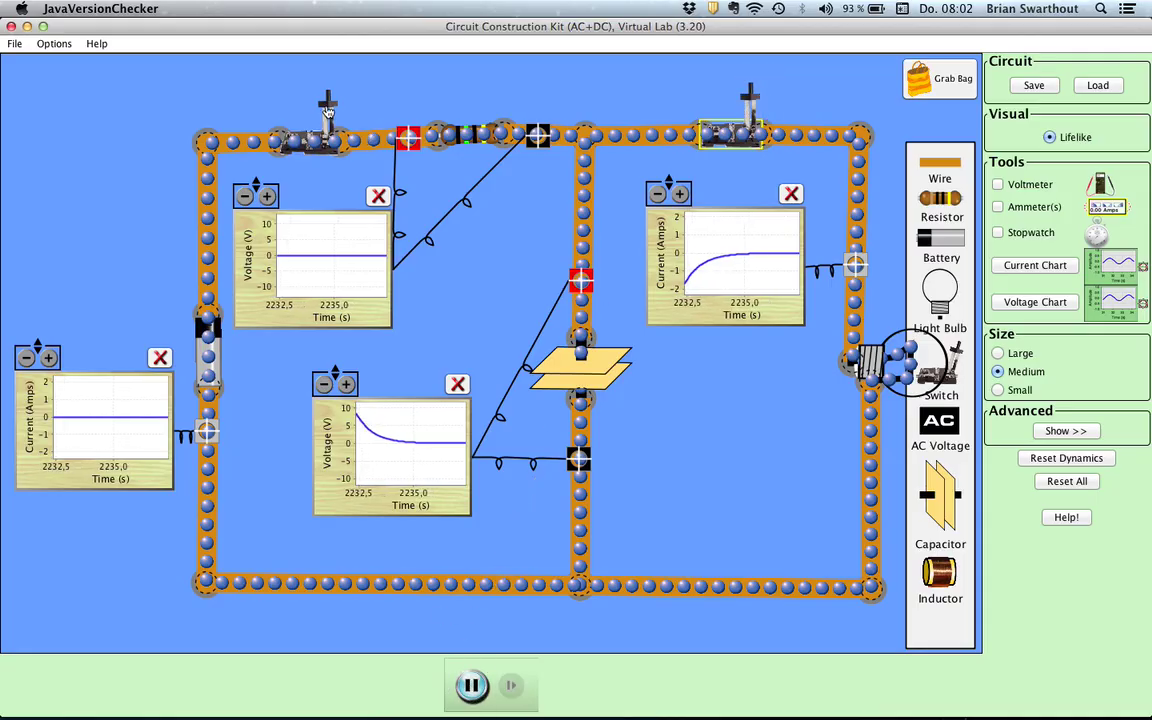
left_click_drag(327, 103, 268, 178)
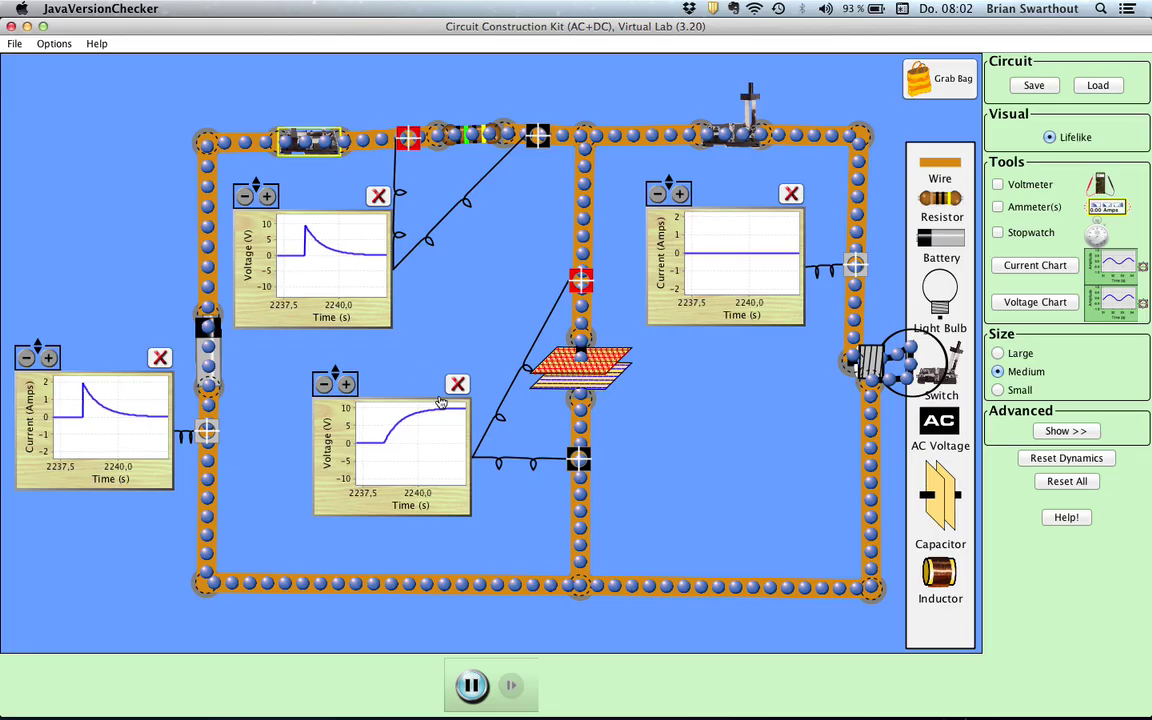
left_click_drag(294, 140, 336, 118)
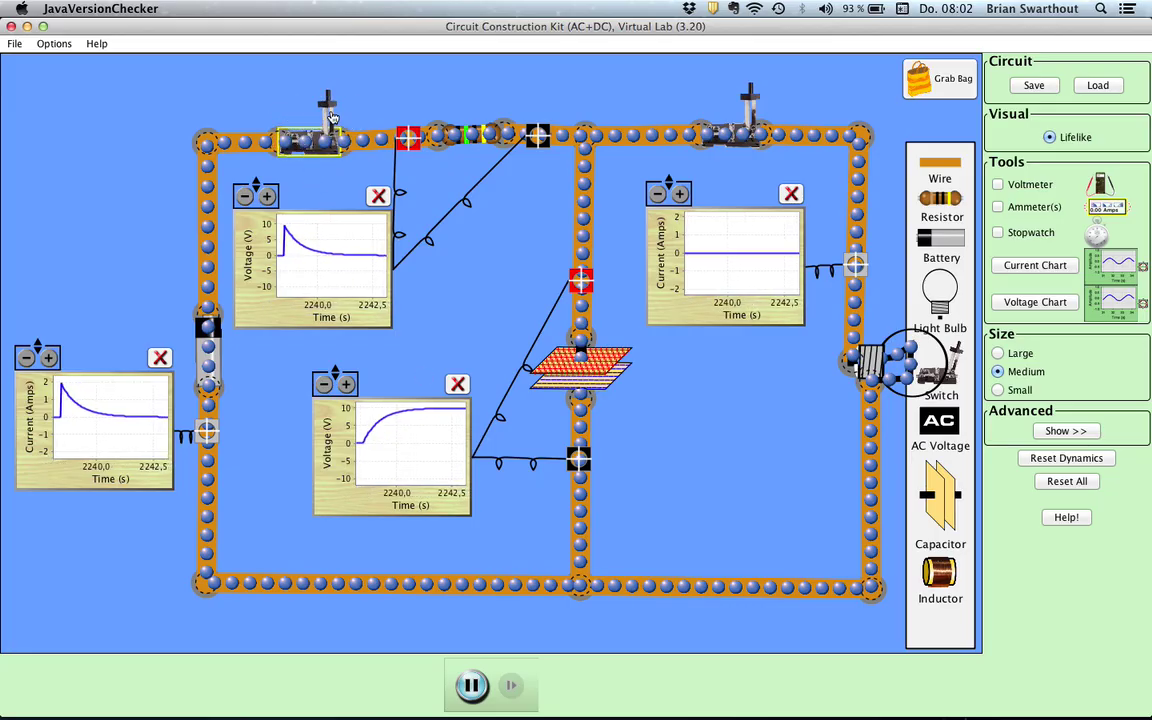
Close the right switch to discharge the capacitor from 10 V to 0, pause, then reopen it
left_click(734, 97)
mouse_move(734, 97)
left_mouse_down()
mouse_move(713, 123)
mouse_move(700, 182)
left_mouse_up()
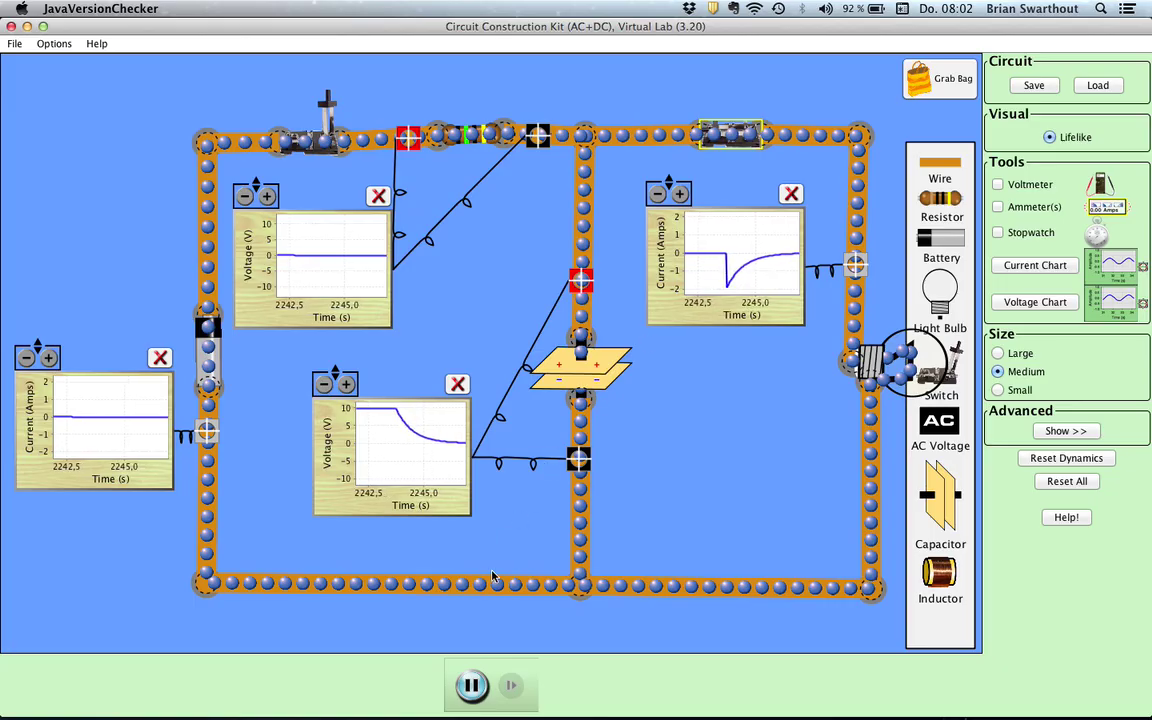
left_click(475, 686)
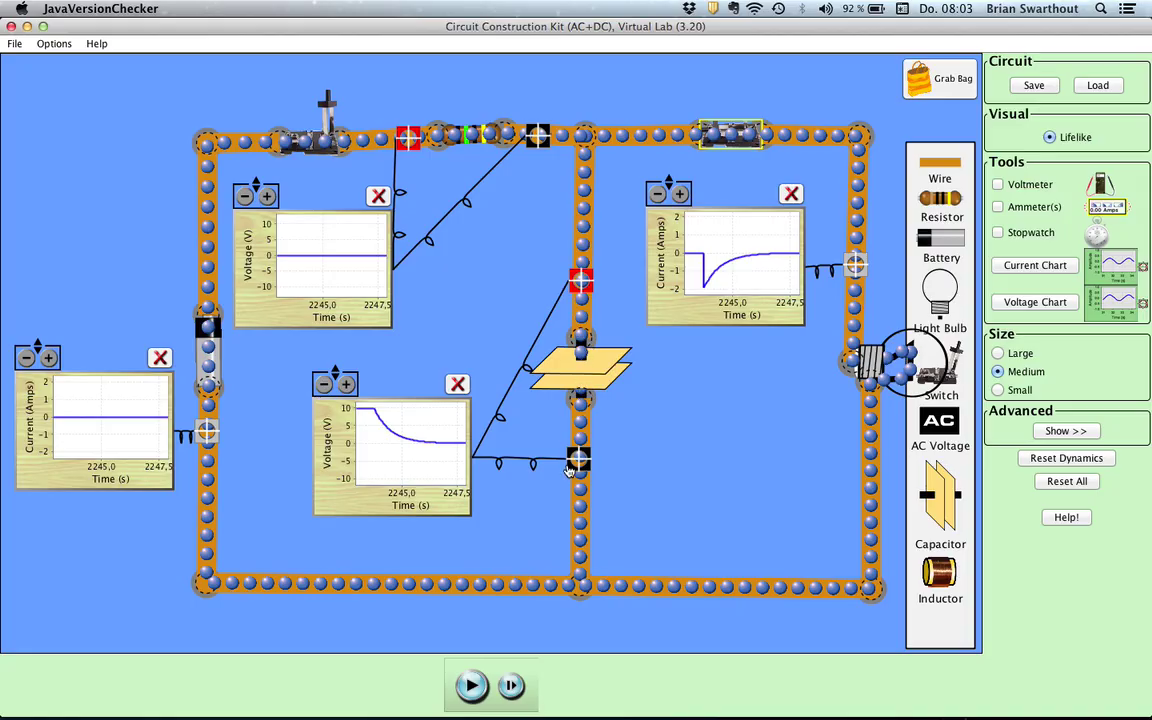
left_click(724, 108)
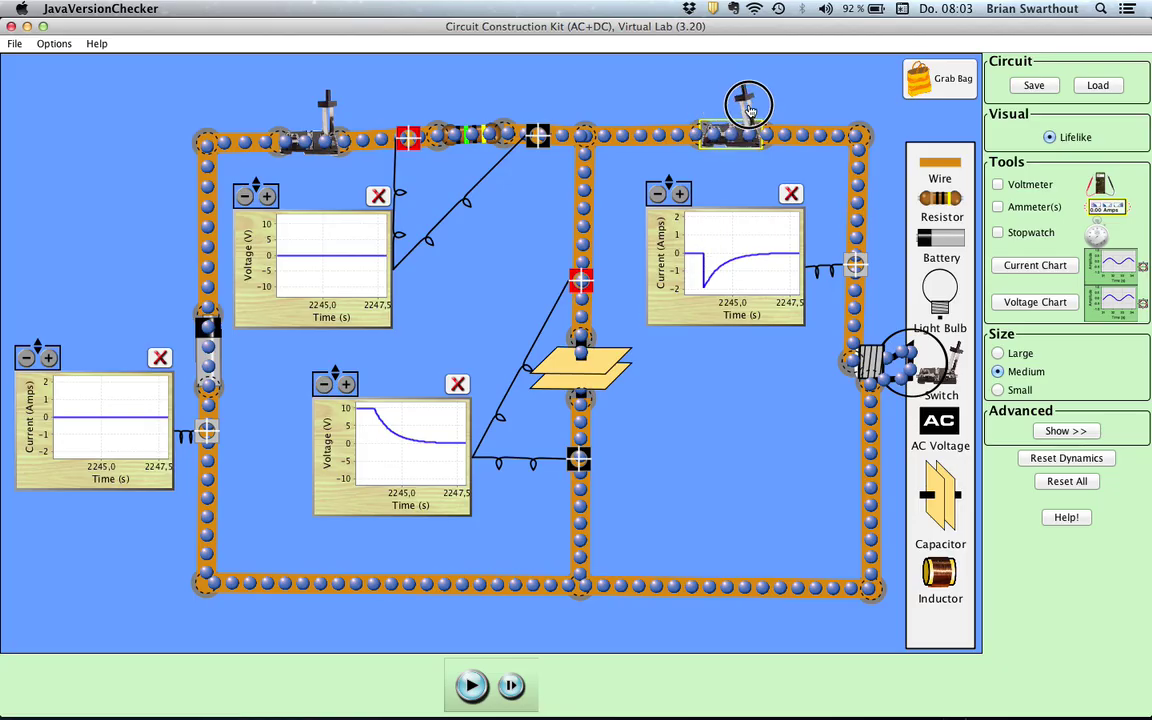